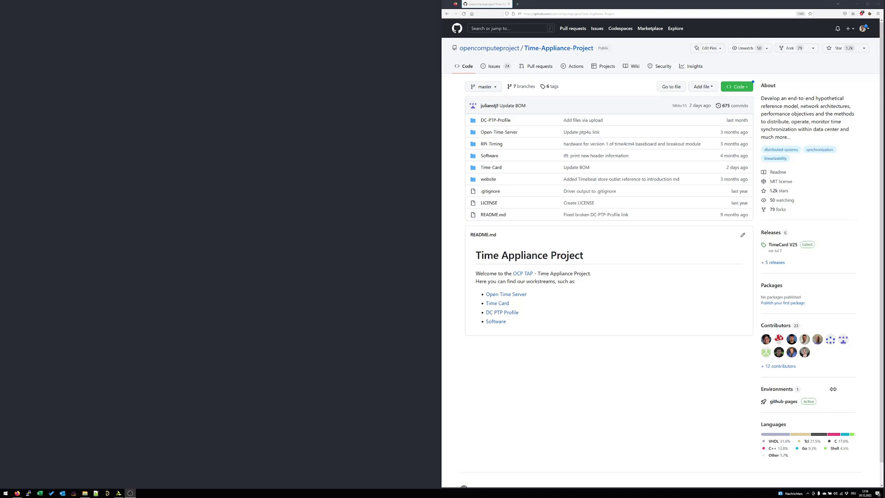
Step: Bring Firefox to the front on the Time-Appliance-Project GitHub repository page
{"action": "left_click", "coordinate": [457, 210]}
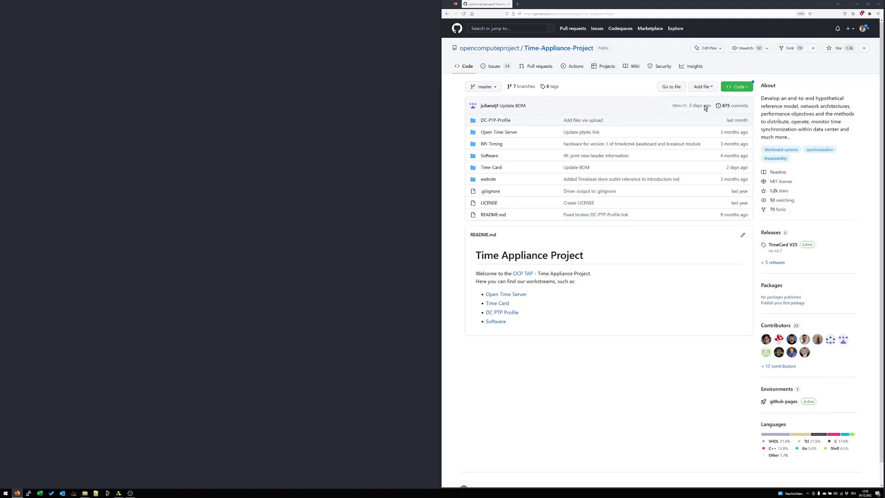
Step: Copy the repository's HTTPS clone URL and start a TortoiseGit clone into C:\TC
{"action": "left_click", "coordinate": [744, 90]}
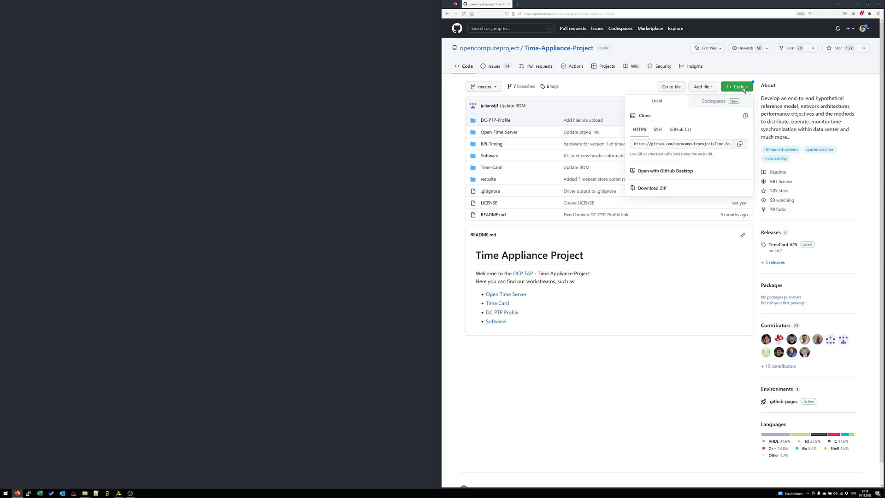
{"action": "left_click", "coordinate": [740, 145]}
{"action": "left_click", "coordinate": [85, 493]}
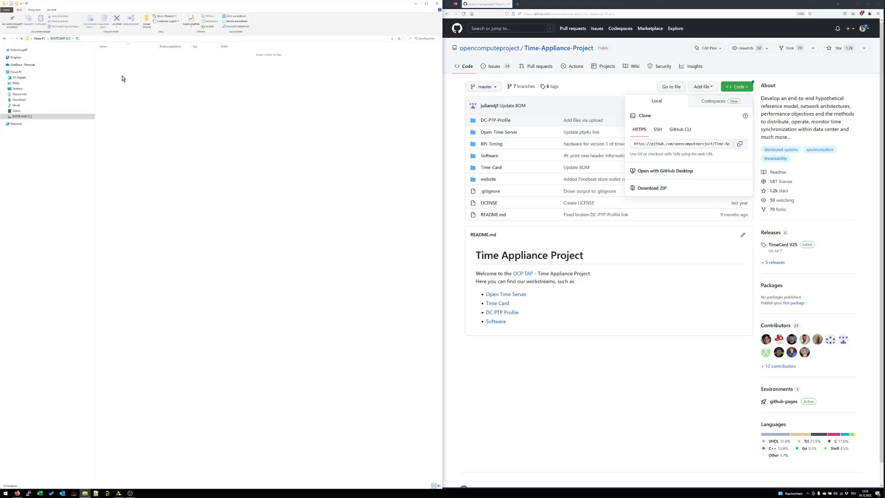
{"action": "right_click", "coordinate": [130, 97]}
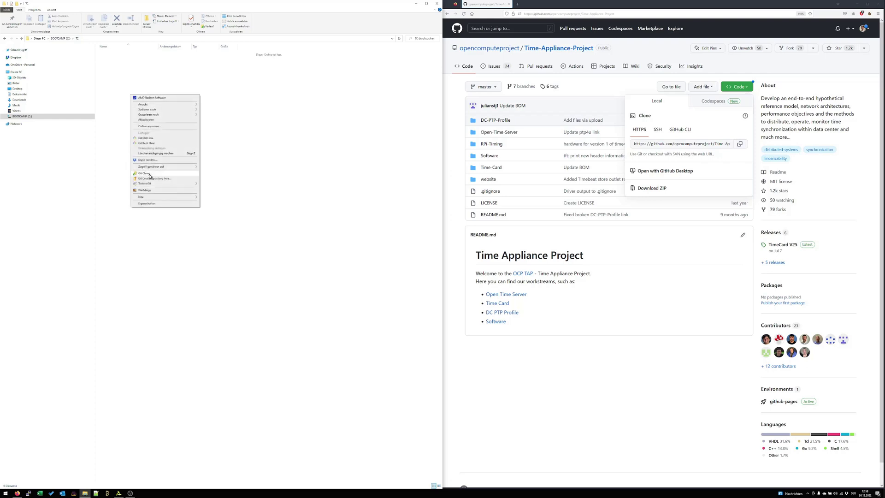
{"action": "left_click", "coordinate": [142, 176]}
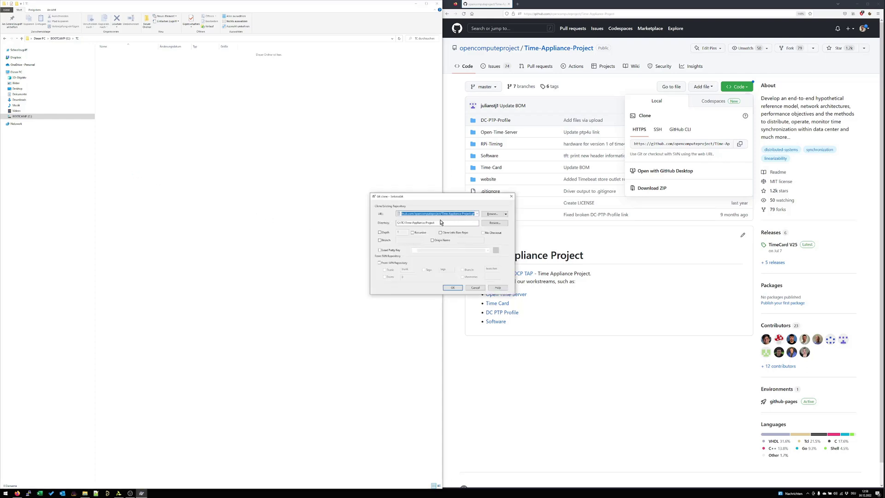
{"action": "left_click", "coordinate": [453, 286]}
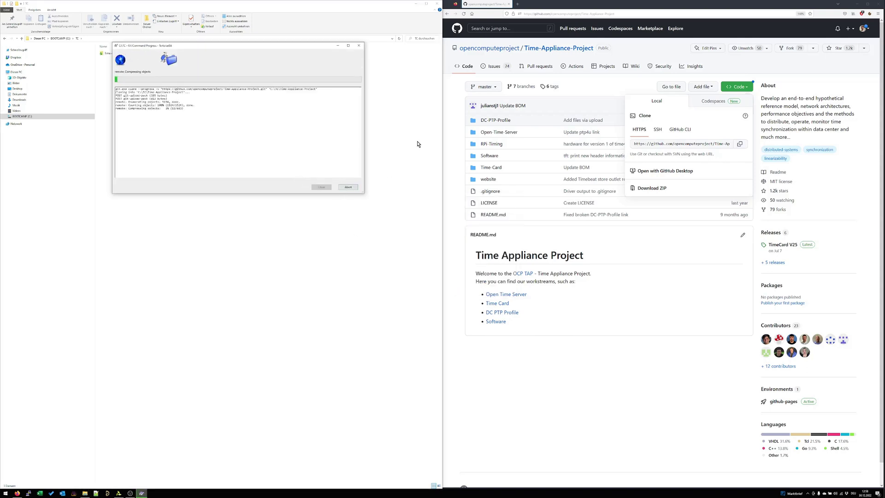
Step: Browse the GitHub repository to Time-Card > FPGA > Open-Source
{"action": "left_click", "coordinate": [449, 124]}
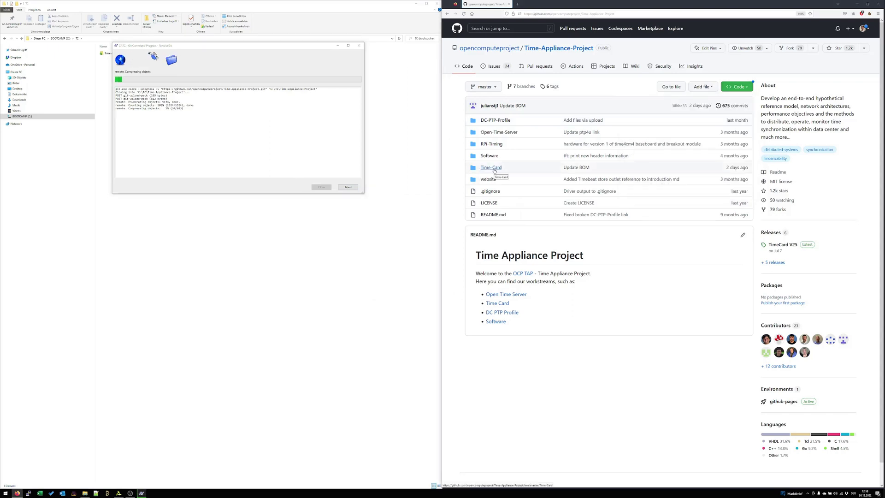
{"action": "left_click", "coordinate": [494, 171]}
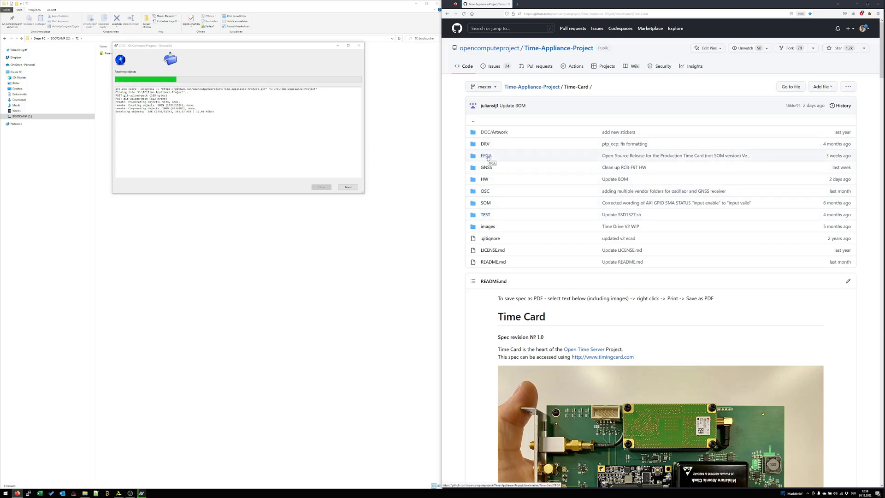
{"action": "left_click", "coordinate": [486, 155]}
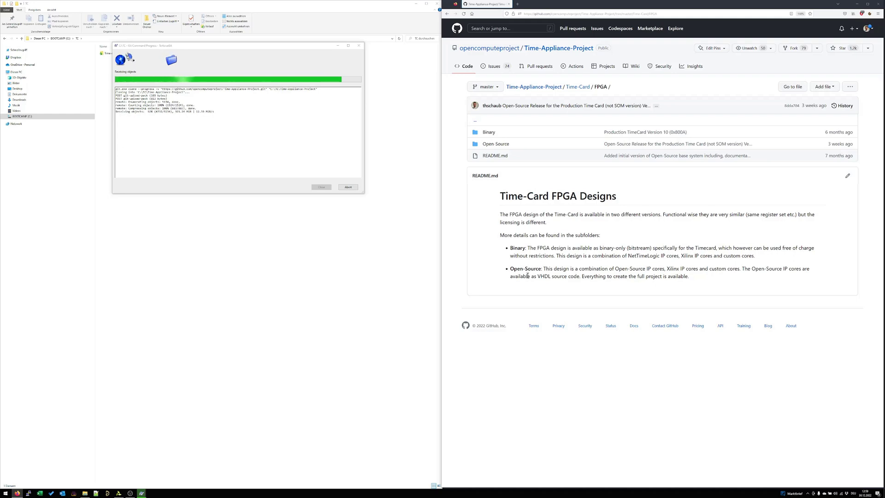
{"action": "left_click", "coordinate": [500, 146]}
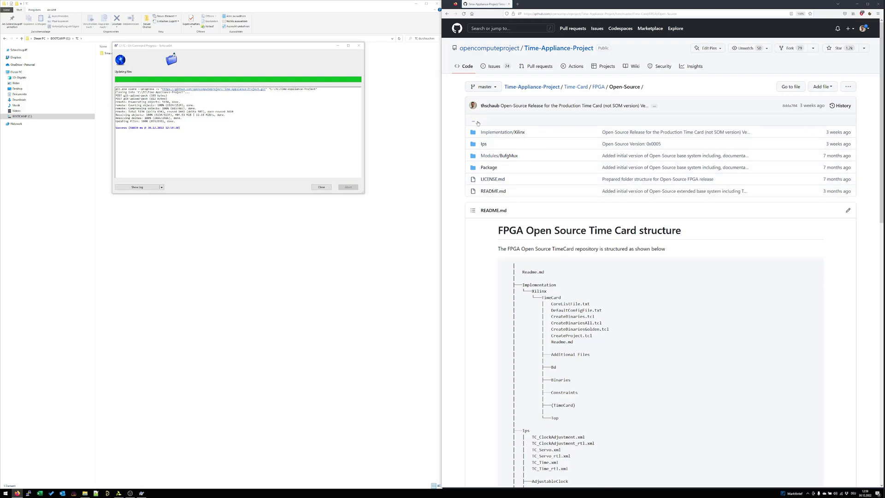
Step: Open Implementation/Xilinx and then the TimeCard folder on GitHub
{"action": "left_click", "coordinate": [487, 133]}
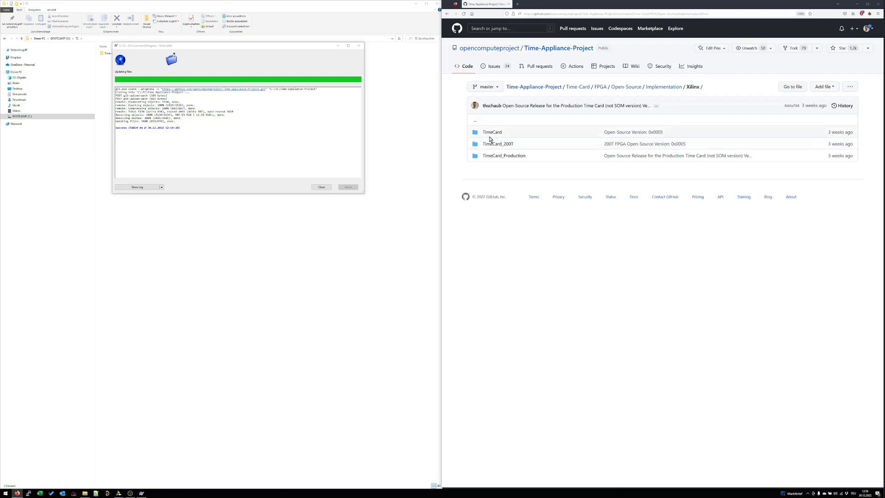
{"action": "left_click", "coordinate": [492, 132]}
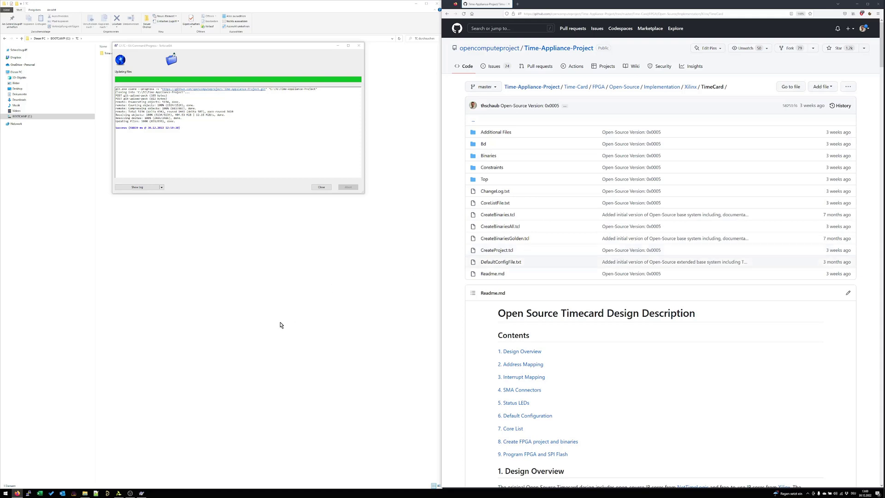
Step: In Vivado, run the TimeCard folder's CreateProject.tcl through Tools > Run Tcl Script
{"action": "left_click", "coordinate": [118, 492]}
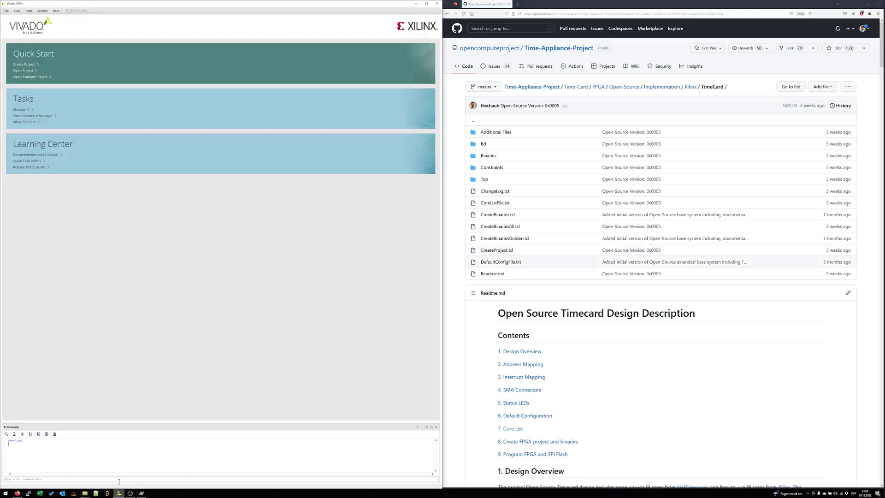
{"action": "left_click", "coordinate": [29, 11]}
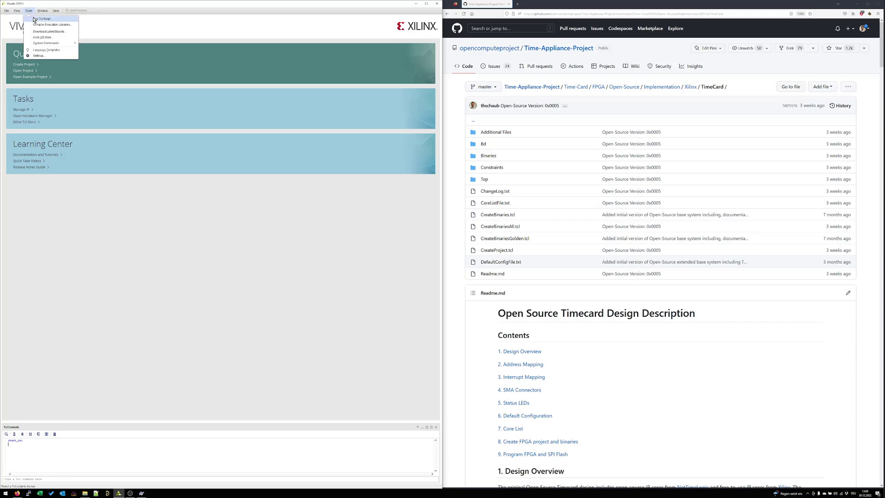
{"action": "left_click", "coordinate": [37, 21]}
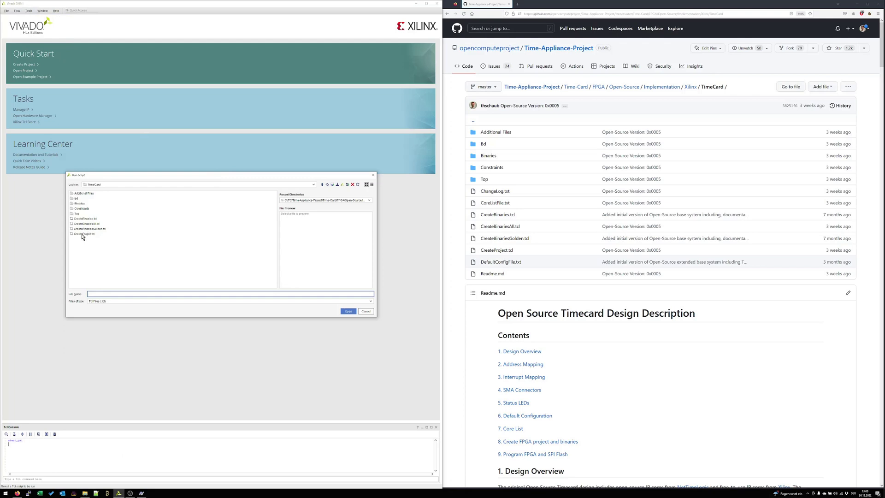
{"action": "left_click", "coordinate": [83, 234]}
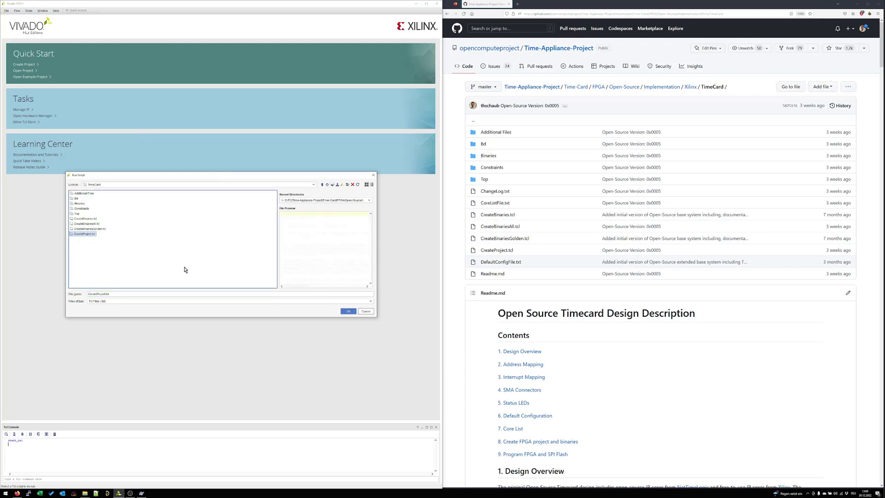
{"action": "left_click", "coordinate": [348, 311]}
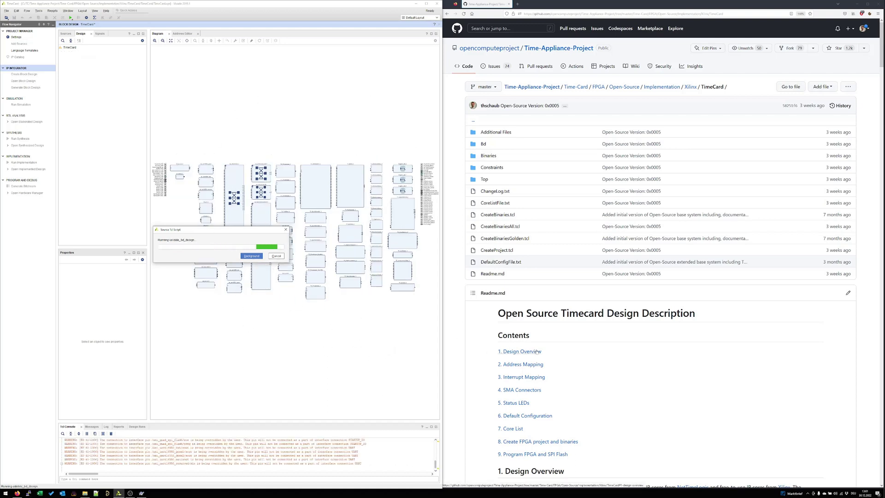
Step: Scroll through the readme while CreateProject.tcl finishes building the TimeCard block design
{"action": "scroll", "coordinate": [583, 345], "scroll_direction": "down", "scroll_amount": 1}
{"action": "scroll", "coordinate": [584, 347], "scroll_direction": "down", "scroll_amount": 20}
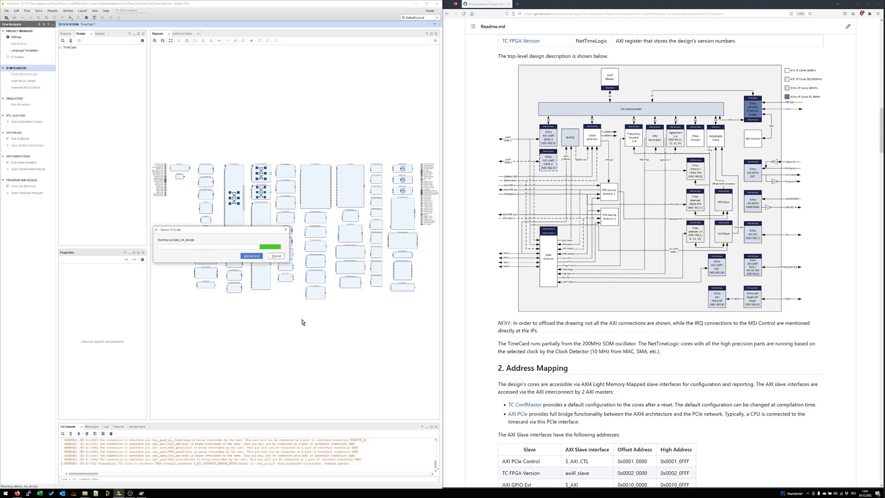
{"action": "scroll", "coordinate": [515, 325], "scroll_direction": "up", "scroll_amount": 8}
{"action": "scroll", "coordinate": [617, 346], "scroll_direction": "up", "scroll_amount": 10}
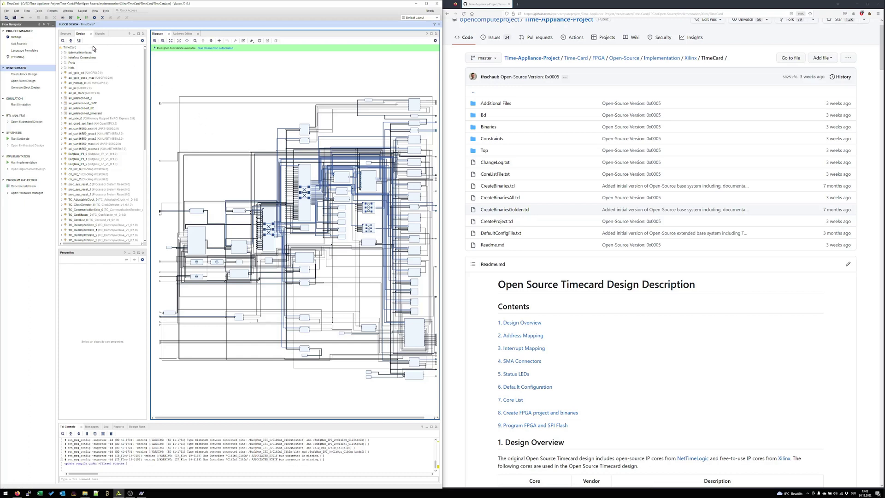
Step: Expand TimeCardTop in Sources to reveal TimeCard_wrapper, and maximize the Vivado window
{"action": "left_click", "coordinate": [66, 34]}
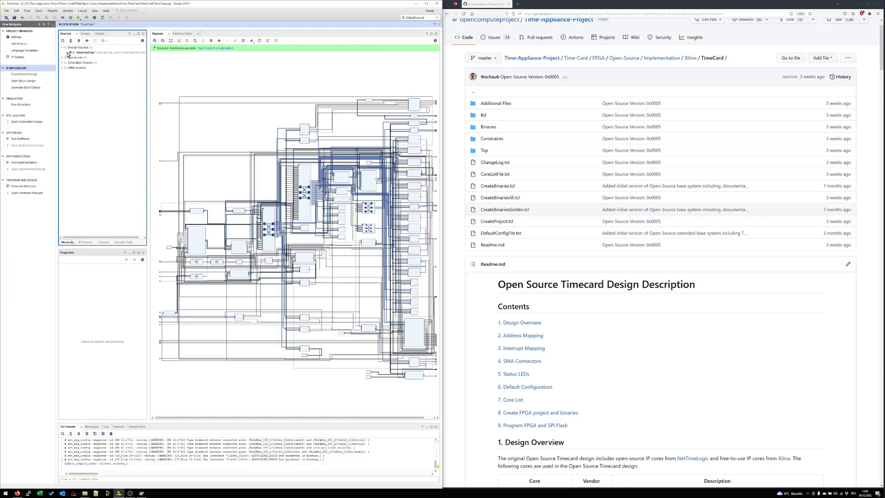
{"action": "left_click", "coordinate": [67, 52]}
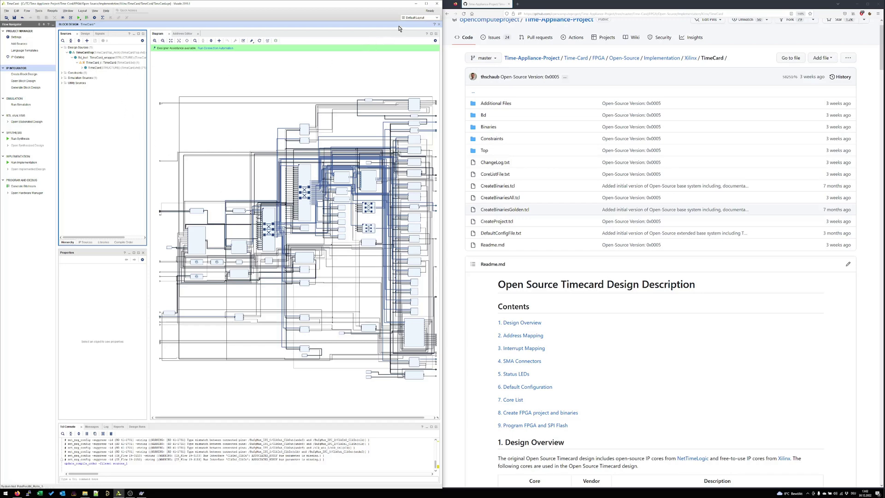
{"action": "left_click", "coordinate": [426, 3]}
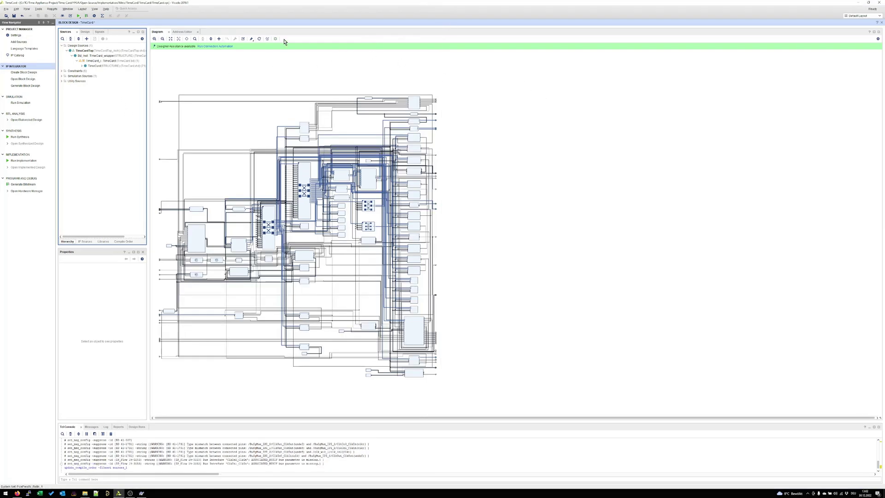
Step: Zoom-fit the TimeCard diagram, then zoom in on the TC_FrequencyCounter blocks
{"action": "left_click", "coordinate": [170, 39]}
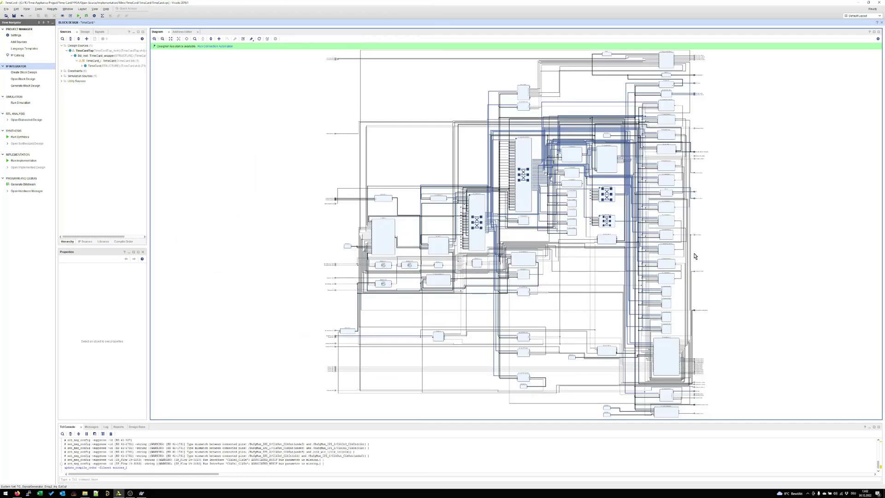
{"action": "scroll", "coordinate": [708, 260], "scroll_direction": "up", "scroll_amount": 5}
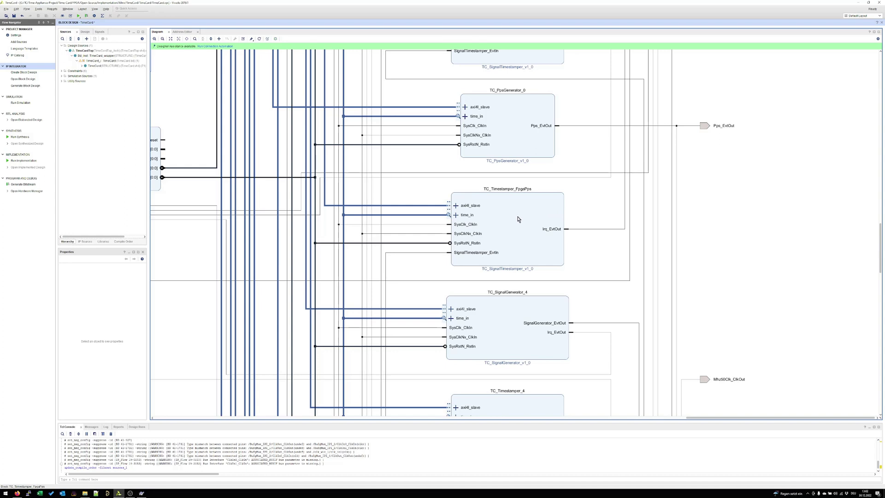
{"action": "scroll", "coordinate": [530, 325], "scroll_direction": "down", "scroll_amount": 3}
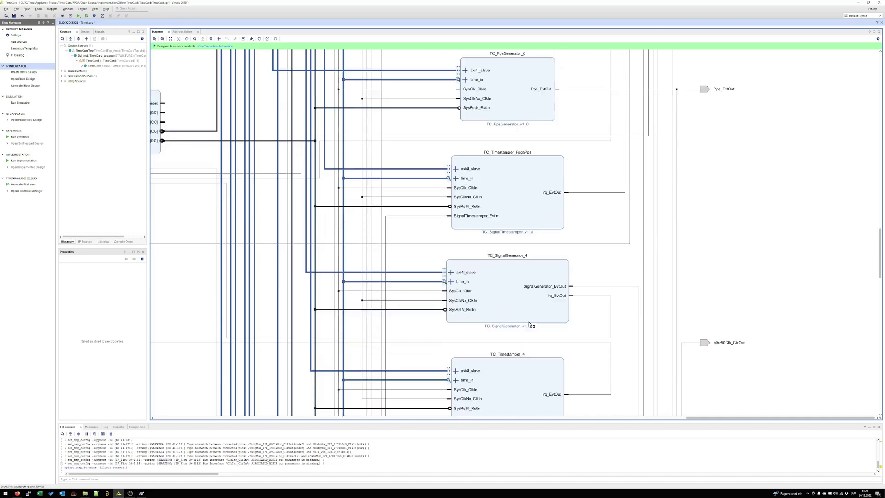
{"action": "scroll", "coordinate": [508, 360], "scroll_direction": "down", "scroll_amount": 4}
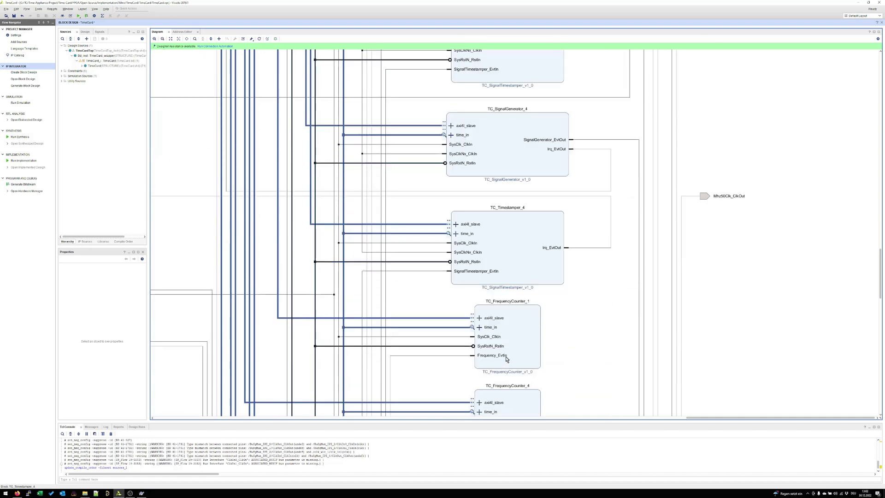
{"action": "scroll", "coordinate": [507, 317], "scroll_direction": "down", "scroll_amount": 8}
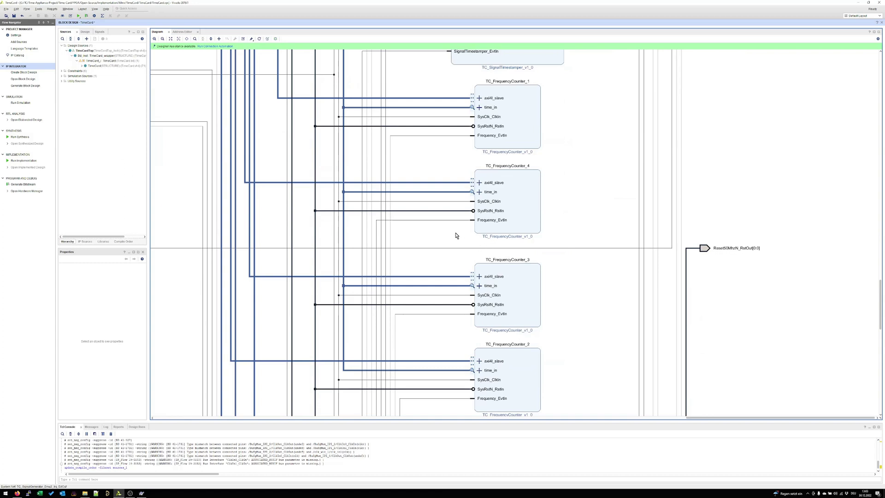
Step: Sort the Address Editor map by offset and compare it with the readme's Address Mapping table
{"action": "left_click", "coordinate": [183, 33]}
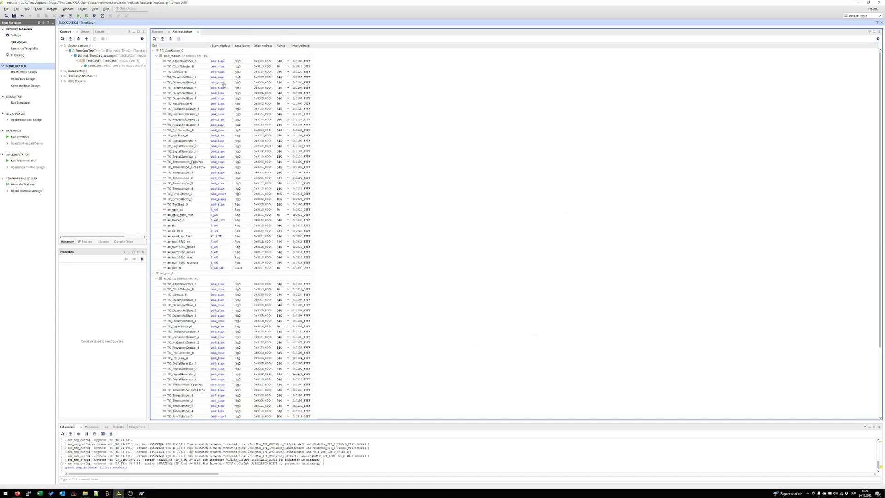
{"action": "left_click", "coordinate": [264, 46]}
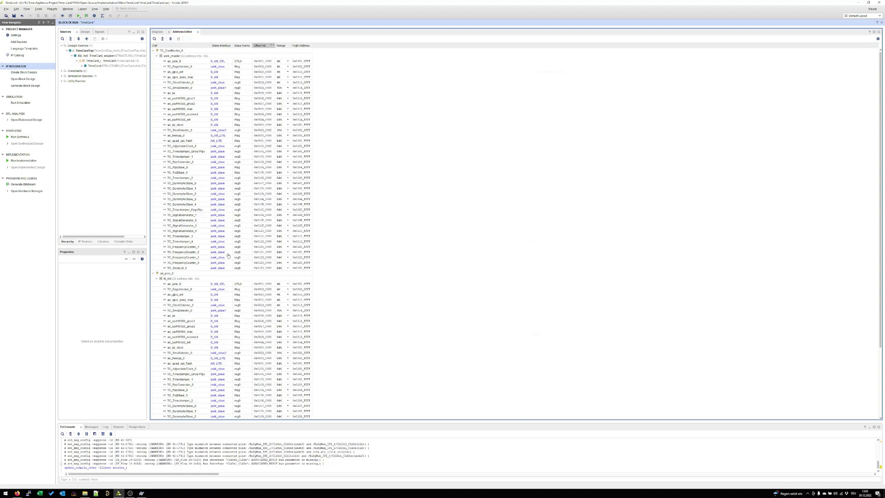
{"action": "left_click", "coordinate": [17, 493]}
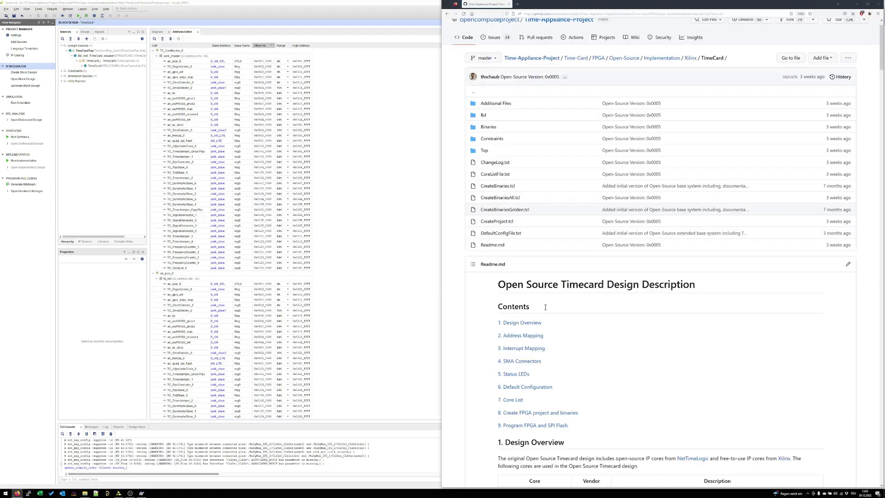
{"action": "left_click", "coordinate": [529, 336]}
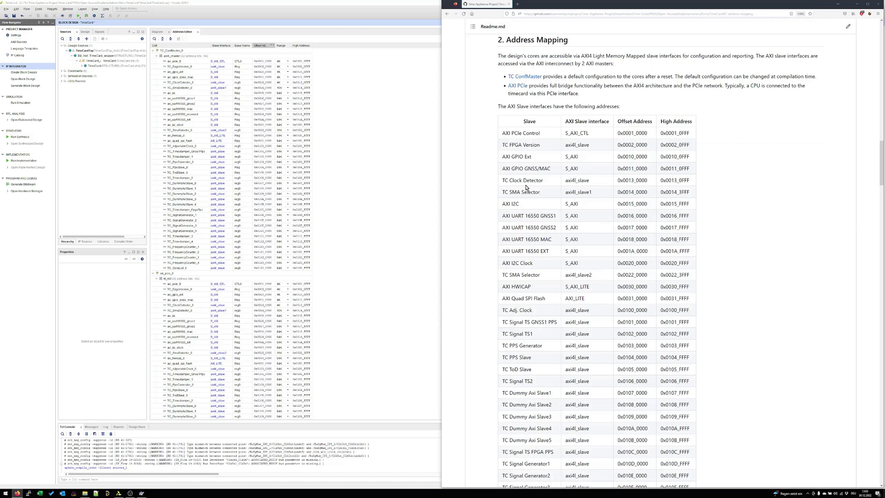
{"action": "key", "text": "alt+Tab"}
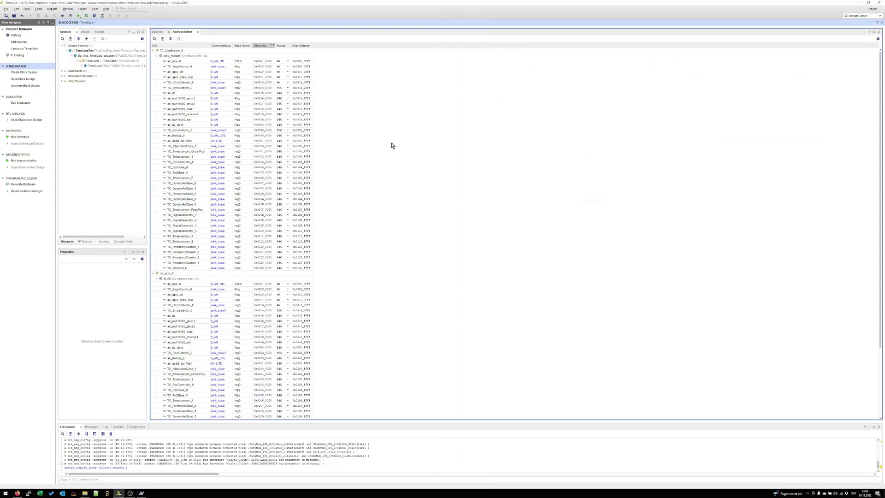
Step: Show the Design Runs tab, listing synth_1, impl_1 and synth_golden as Not started
{"action": "left_click", "coordinate": [135, 427]}
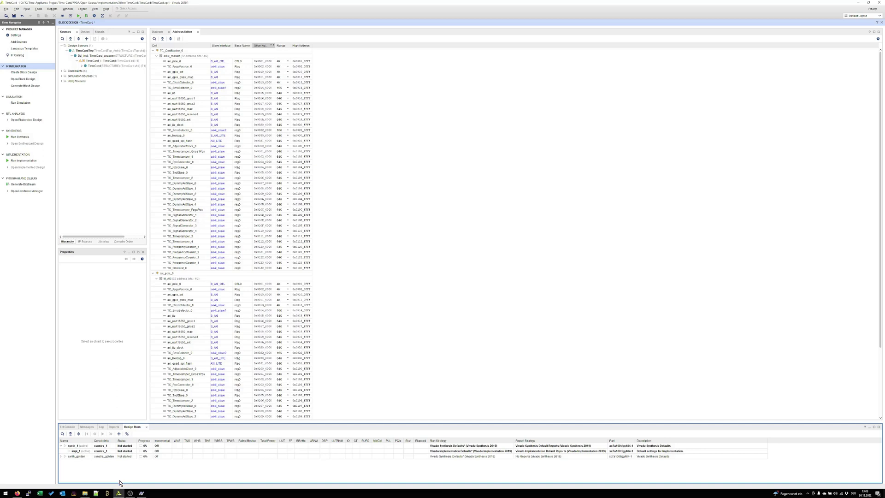
Step: Run the project's build Tcl script from Tools > Run Tcl Script to synthesize, implement and generate the bitstream
{"action": "left_click", "coordinate": [38, 9]}
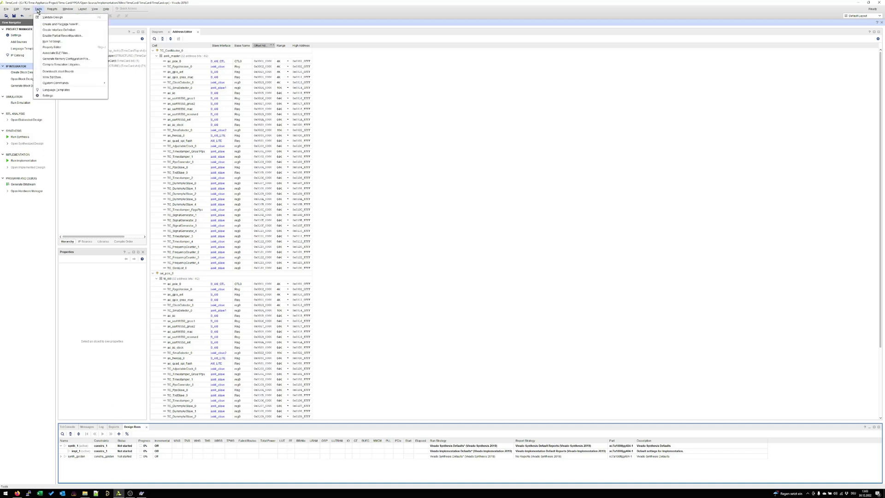
{"action": "left_click", "coordinate": [53, 41]}
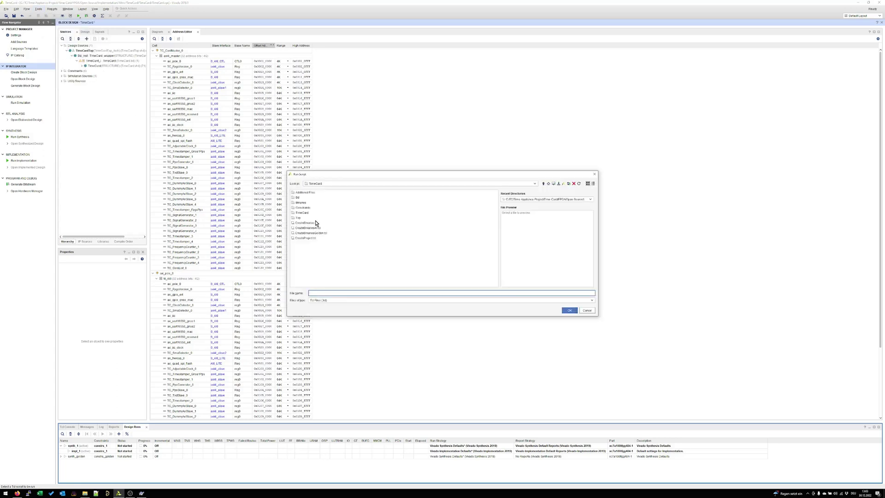
{"action": "left_click", "coordinate": [313, 228]}
{"action": "key", "text": "Return"}
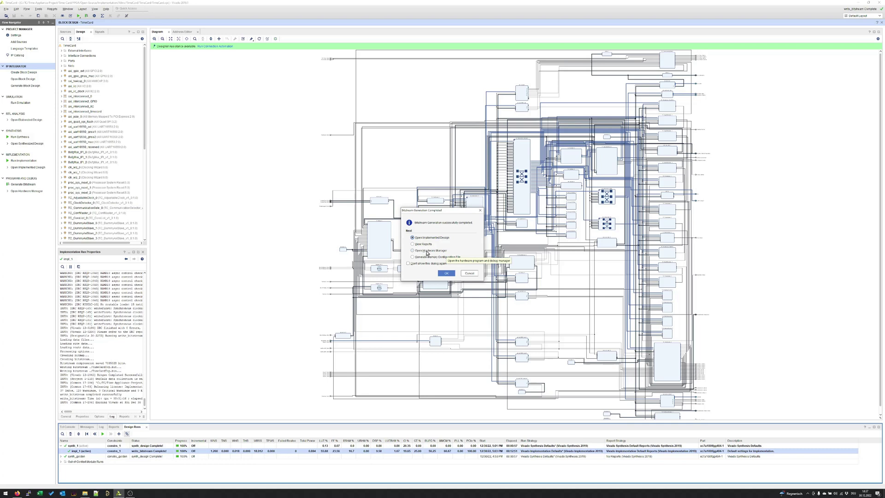
Step: Dismiss the Bitstream Generation Completed notice and review the synth_golden and synth_1 run logs
{"action": "left_click", "coordinate": [469, 273]}
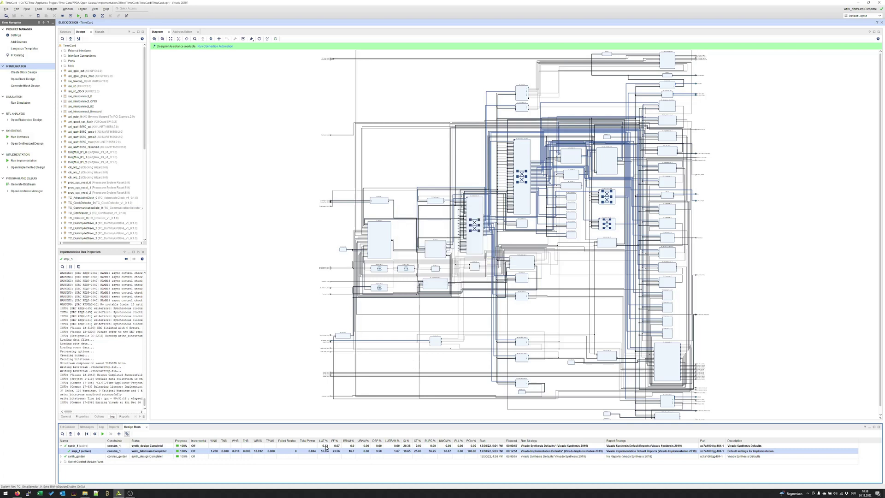
{"action": "left_click", "coordinate": [79, 457]}
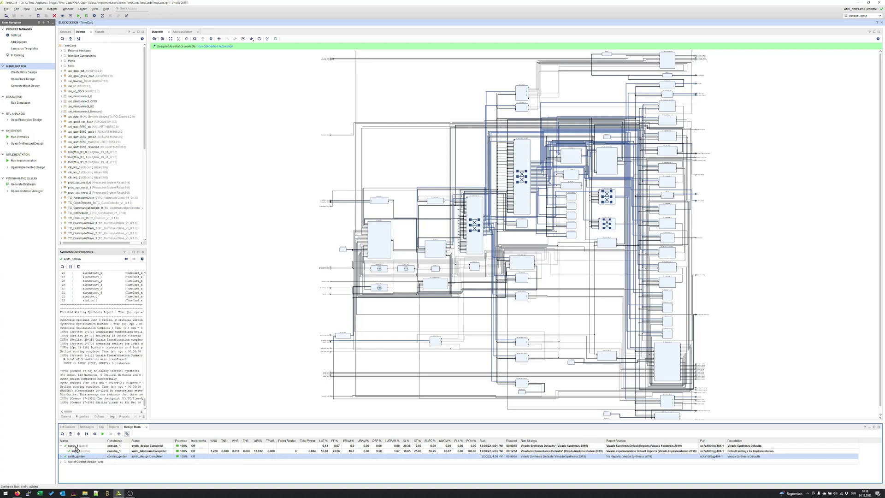
{"action": "left_click", "coordinate": [79, 450]}
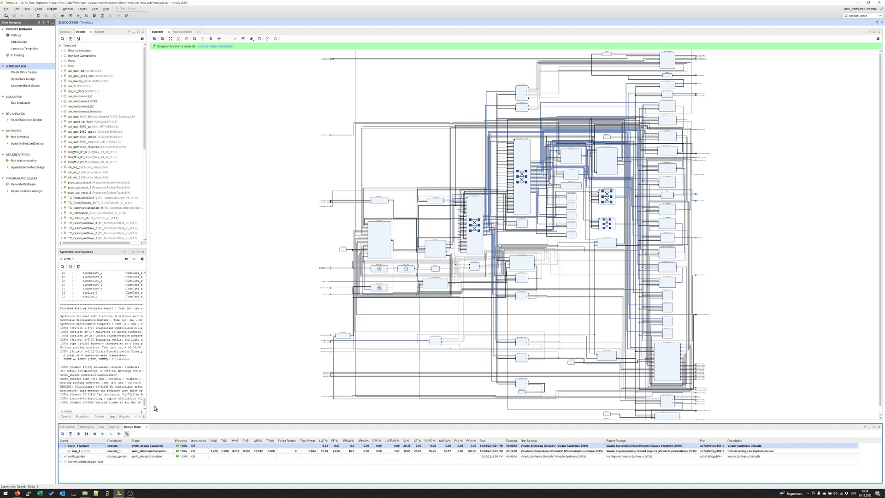
Step: In File Explorer, browse to Time-Appliance-Project > Time-Card > FPGA > Open-Source > Implementation > Xilinx > TimeCard
{"action": "left_click", "coordinate": [85, 493]}
{"action": "double_click", "coordinate": [124, 55]}
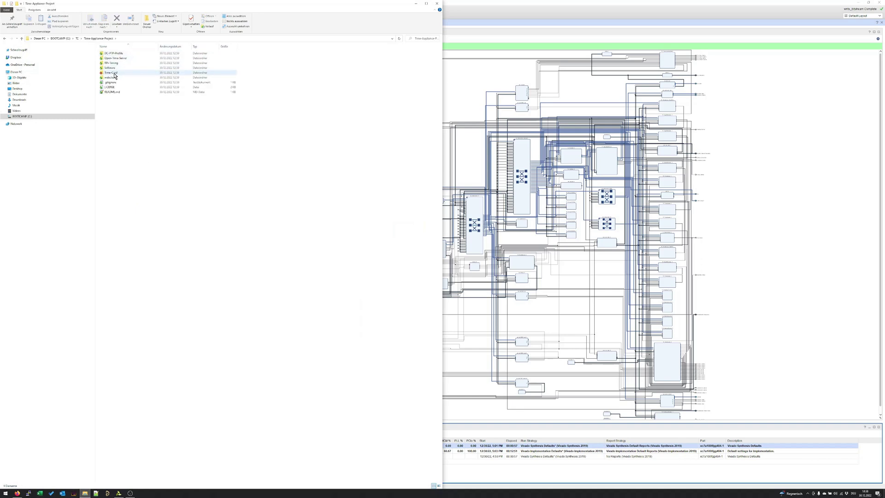
{"action": "double_click", "coordinate": [114, 72]}
{"action": "double_click", "coordinate": [110, 64]}
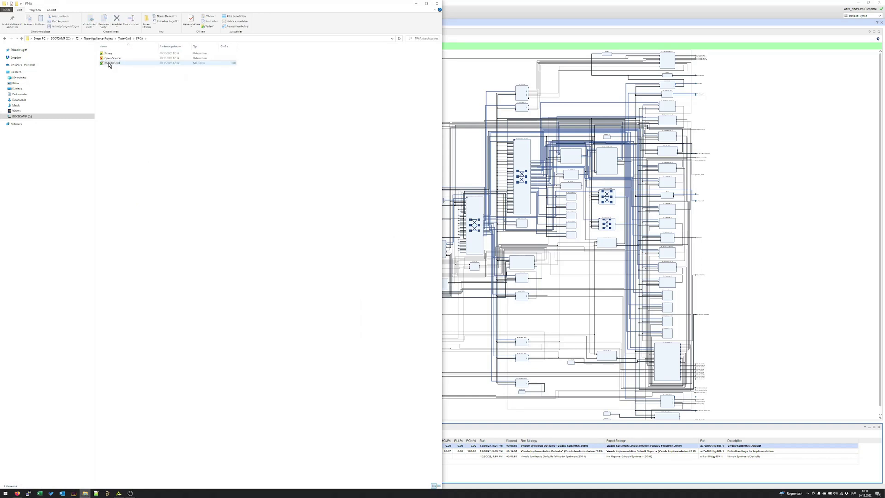
{"action": "left_click", "coordinate": [111, 58]}
{"action": "double_click", "coordinate": [110, 58]}
{"action": "double_click", "coordinate": [110, 54]}
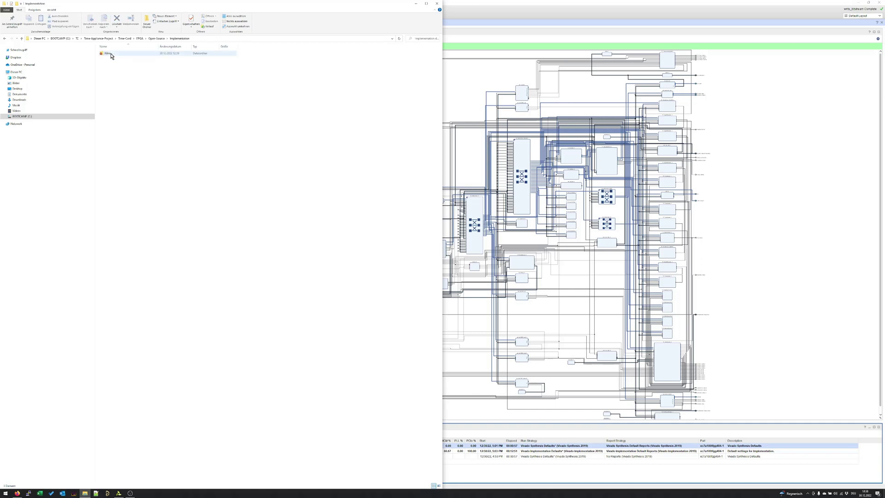
{"action": "double_click", "coordinate": [111, 54]}
{"action": "double_click", "coordinate": [111, 54]}
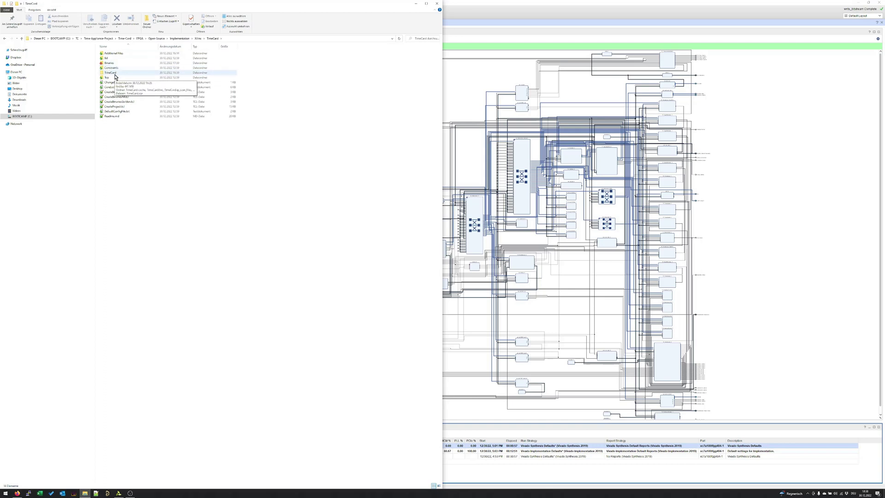
Step: Inspect the generated TimeCard project folder and its TimeCard.xpr file, then return to the parent folder
{"action": "double_click", "coordinate": [114, 76]}
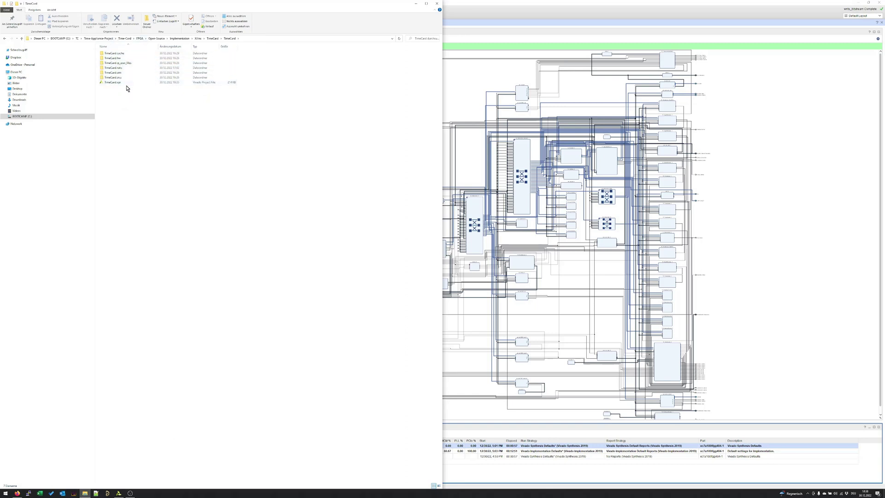
{"action": "left_click", "coordinate": [152, 86]}
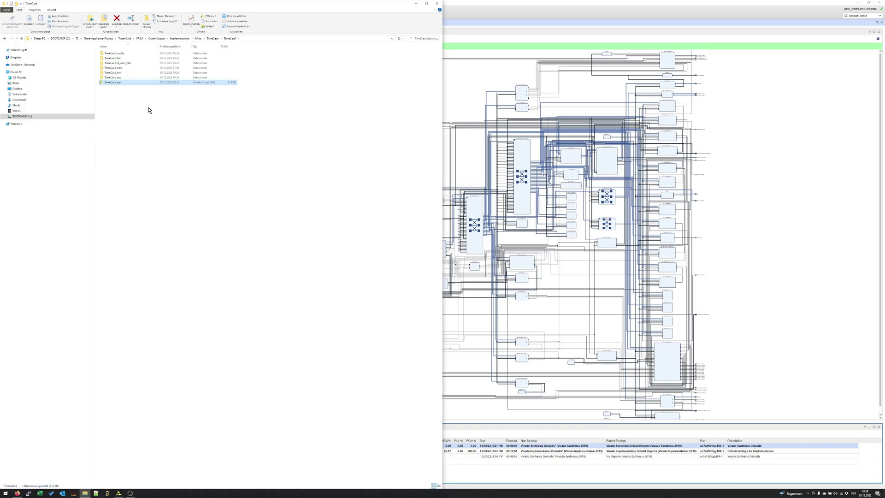
{"action": "left_click", "coordinate": [212, 39]}
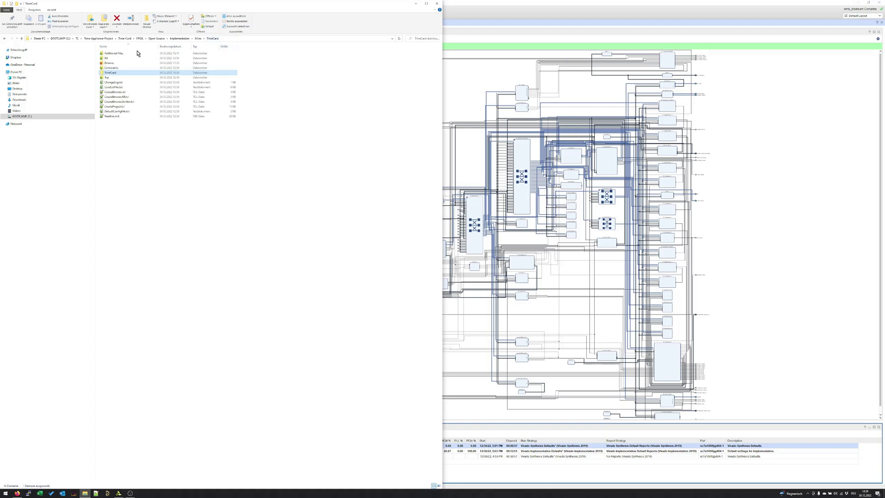
Step: In Binaries, review Golden_TimeCardOS.bin, TimeCardOS.bin, Factory_TimeCardOS.bin and Factory_TimeCardOS.prm
{"action": "double_click", "coordinate": [109, 63]}
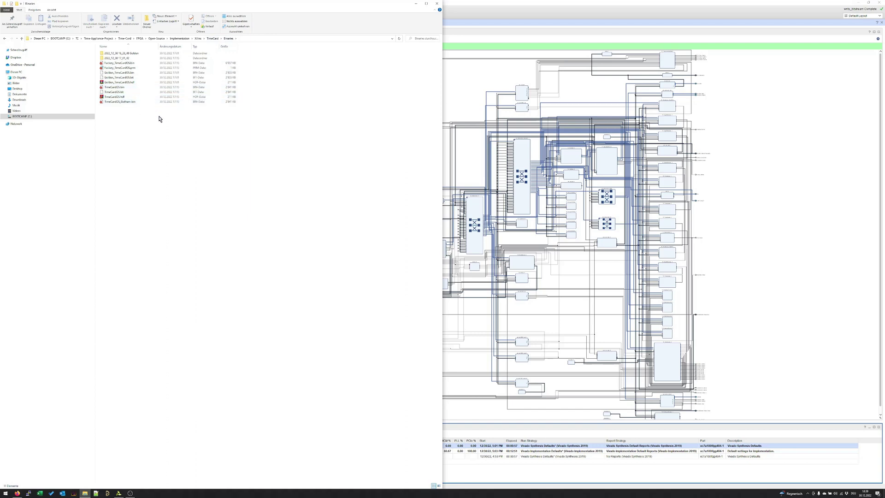
{"action": "left_click", "coordinate": [123, 73]}
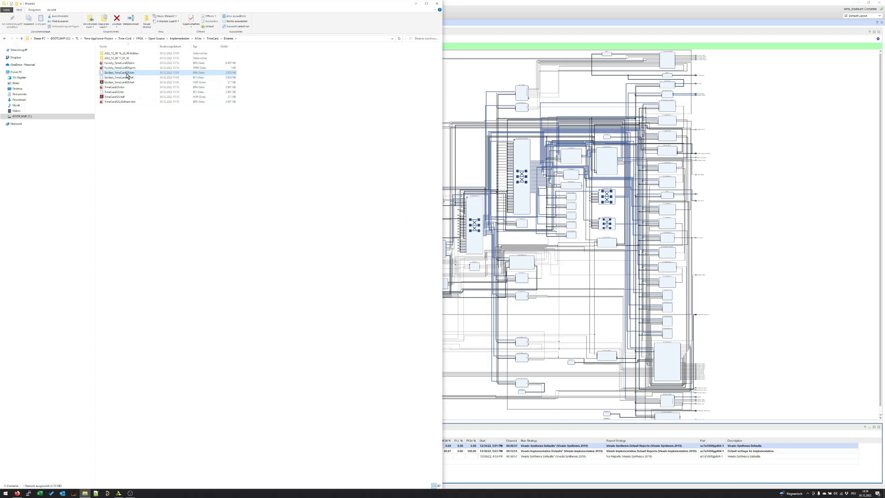
{"action": "left_click", "coordinate": [111, 87]}
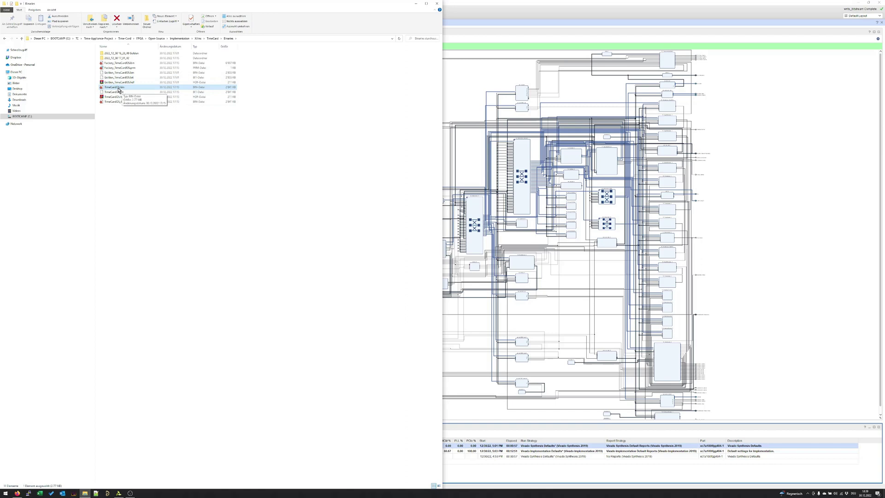
{"action": "left_click", "coordinate": [116, 88]}
{"action": "left_click", "coordinate": [116, 74]}
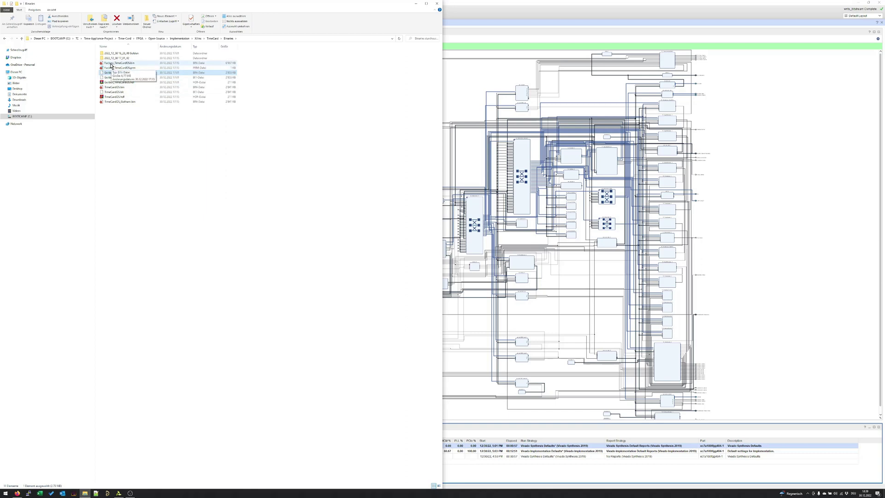
{"action": "left_click", "coordinate": [111, 64]}
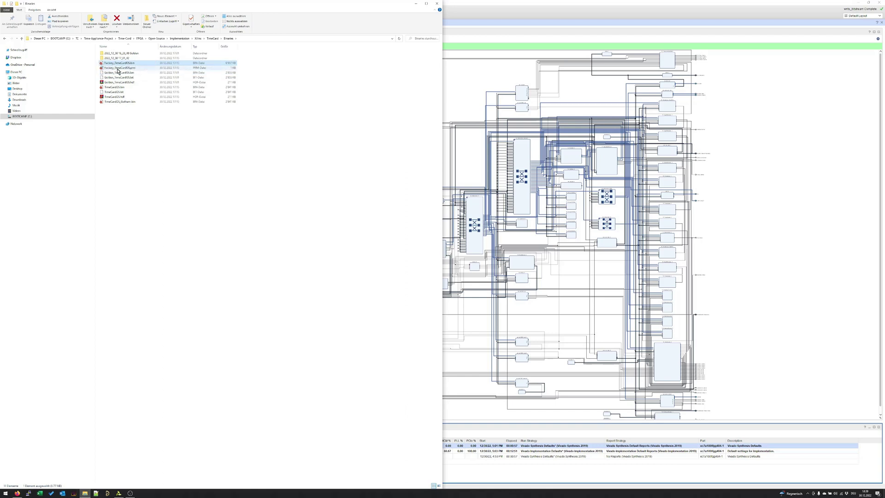
{"action": "left_click", "coordinate": [110, 68]}
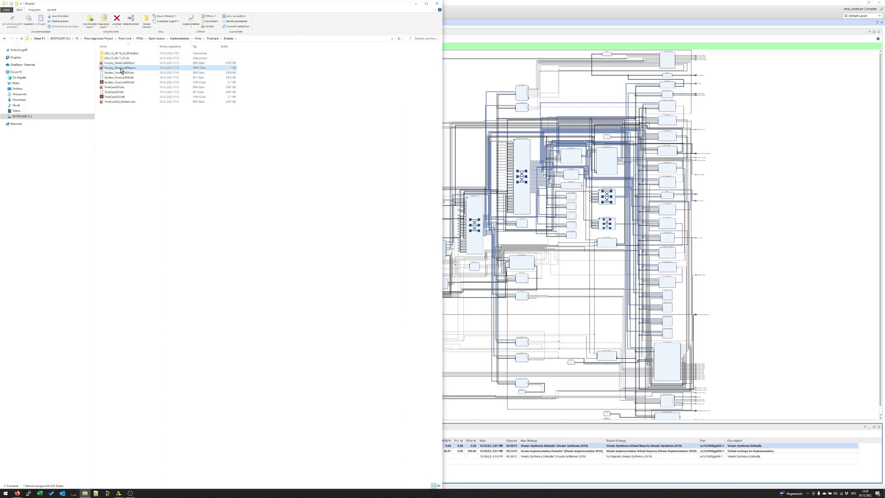
{"action": "double_click", "coordinate": [121, 70]}
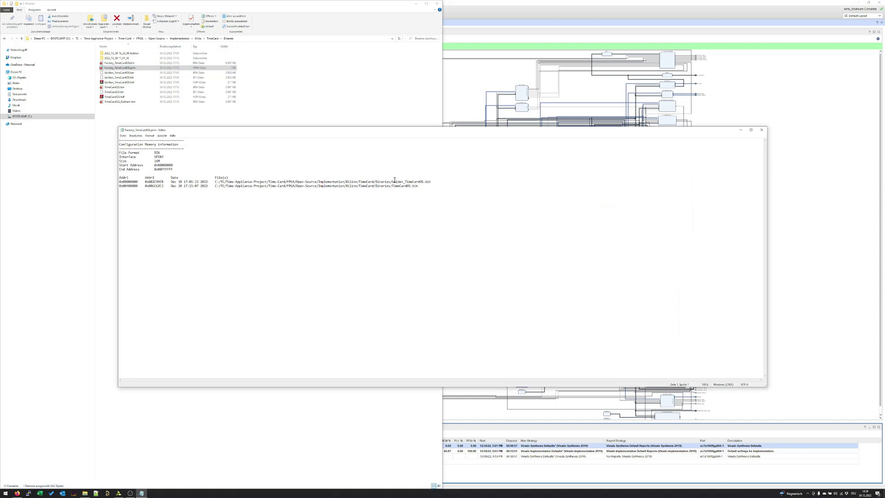
{"action": "left_click_drag", "start_coordinate": [432, 183], "coordinate": [215, 184]}
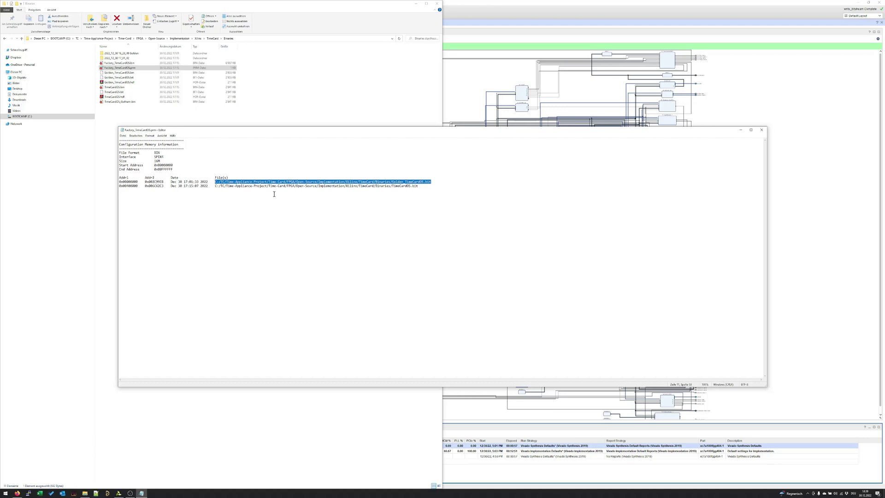
{"action": "left_click_drag", "start_coordinate": [417, 186], "coordinate": [216, 188]}
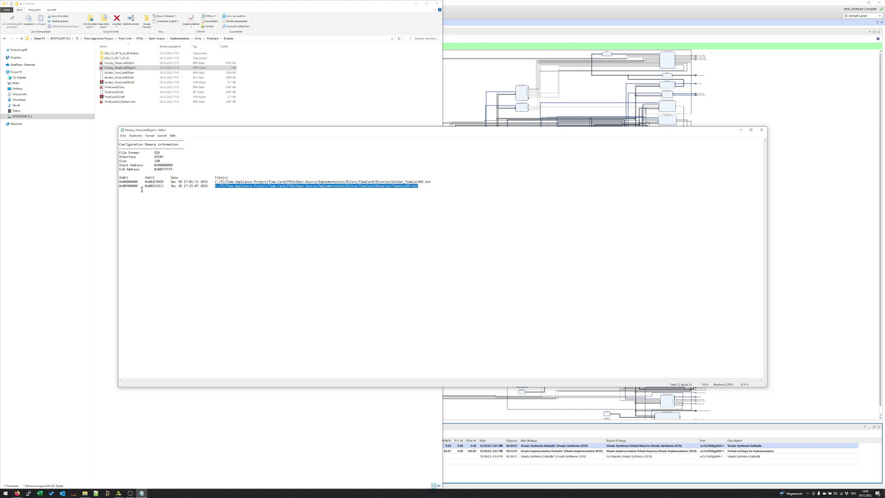
{"action": "left_click", "coordinate": [762, 130]}
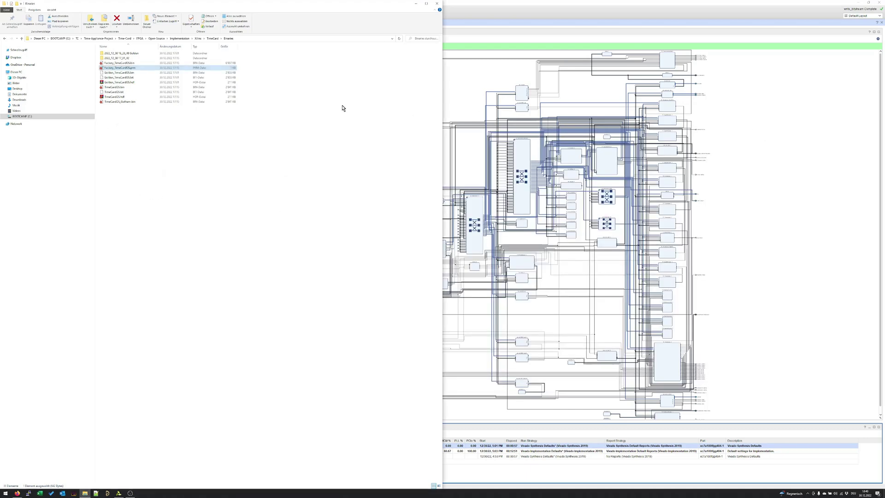
{"action": "left_click", "coordinate": [113, 63]}
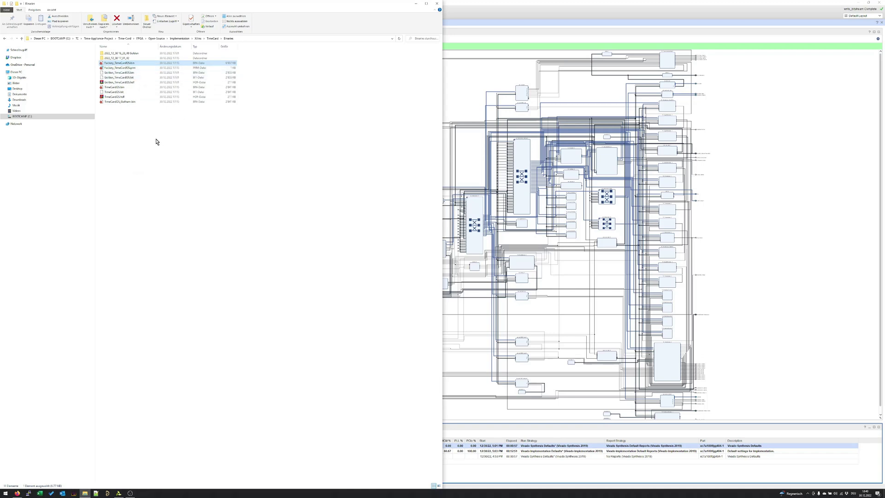
{"action": "left_click", "coordinate": [114, 88]}
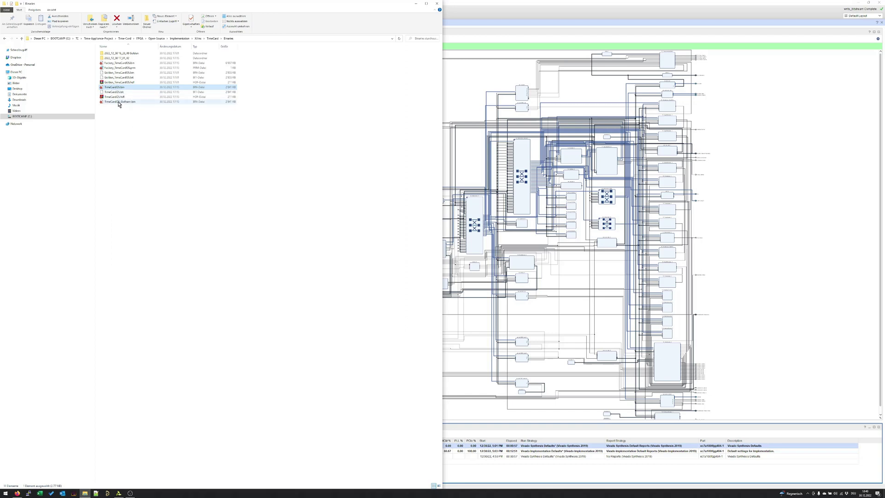
{"action": "left_click", "coordinate": [119, 103]}
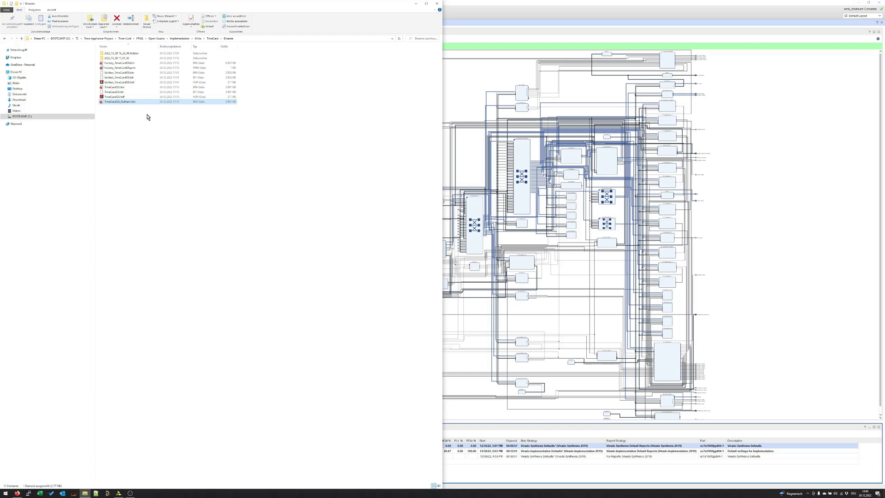
{"action": "left_click", "coordinate": [113, 92]}
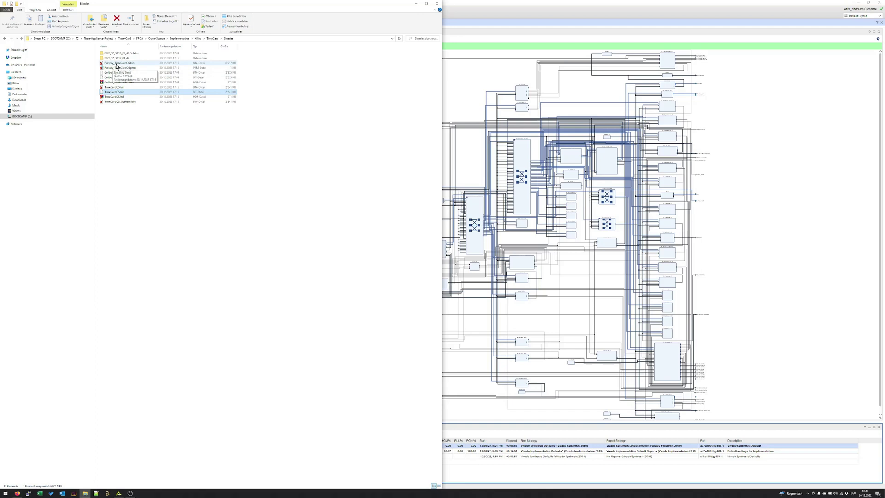
{"action": "left_click", "coordinate": [128, 65]}
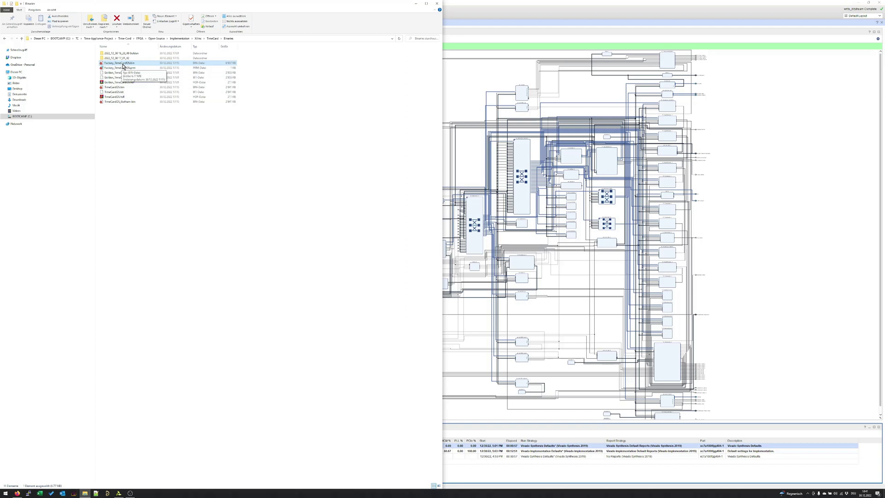
{"action": "left_click", "coordinate": [117, 88]}
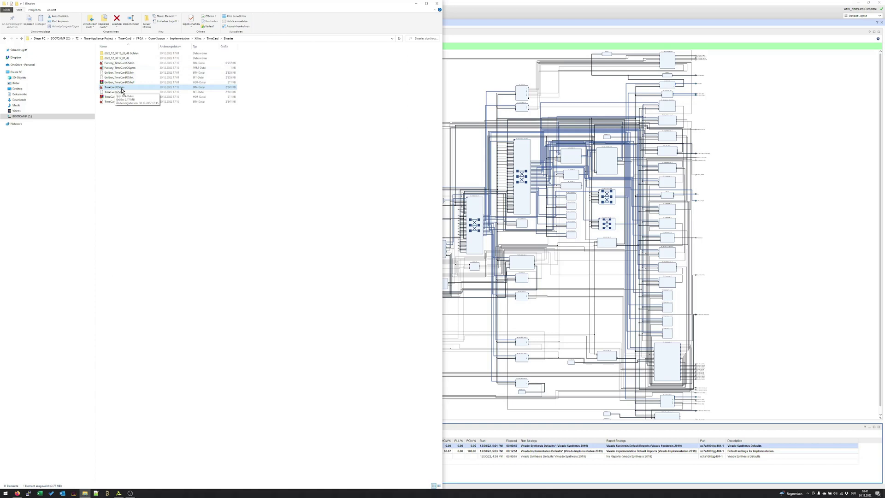
Step: Bring the Vivado TimeCard project window back to the front
{"action": "left_click", "coordinate": [456, 93]}
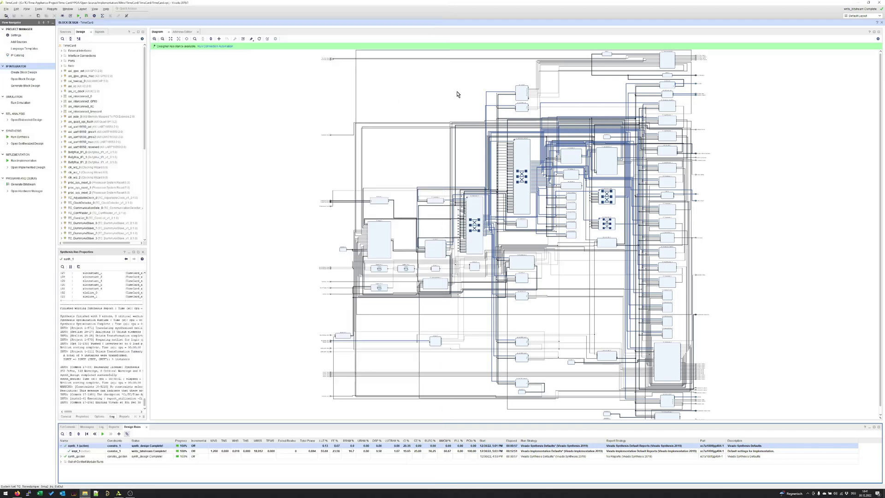